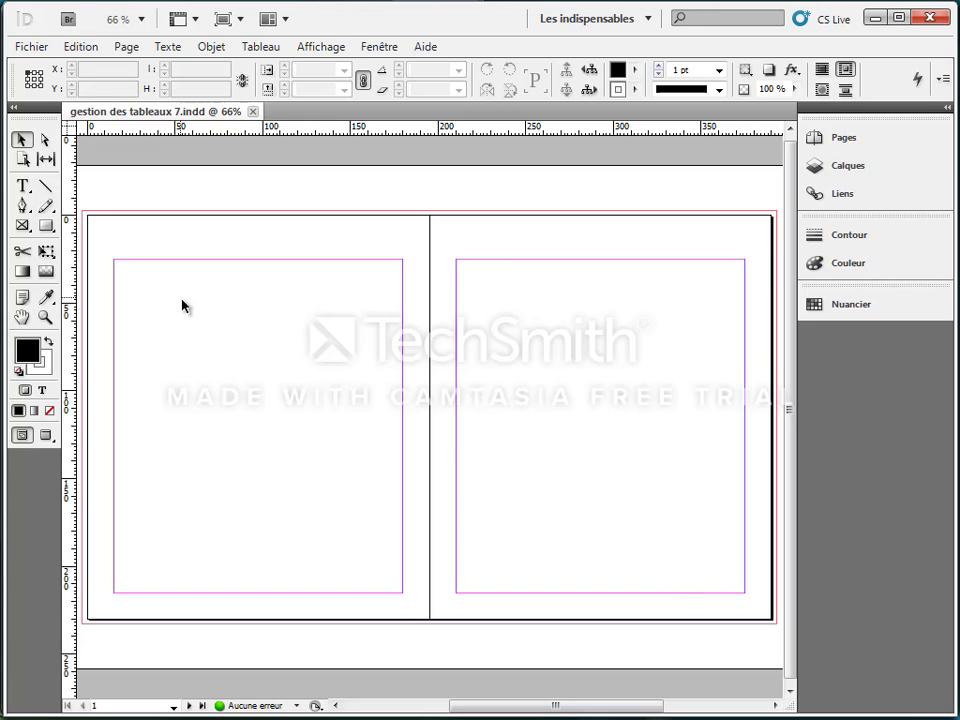
# Step: Draw a text frame of about 165 × 190 mm filling the left page's margins, and view the Théodosiens table in Word
pyautogui.click(23, 185)
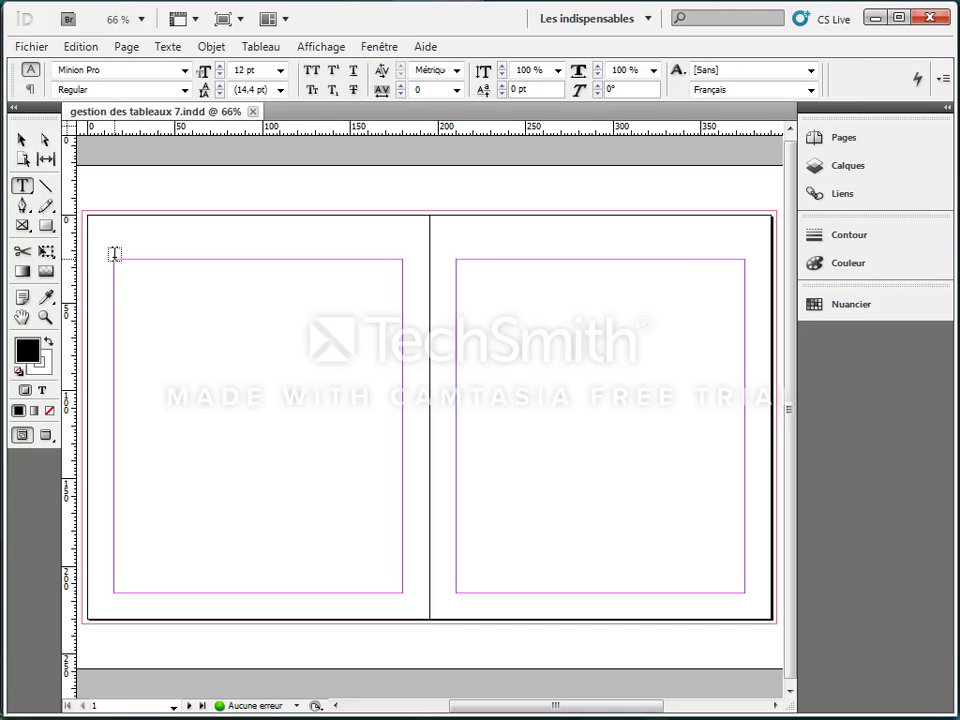
pyautogui.moveTo(114, 258); pyautogui.dragTo(402, 590)
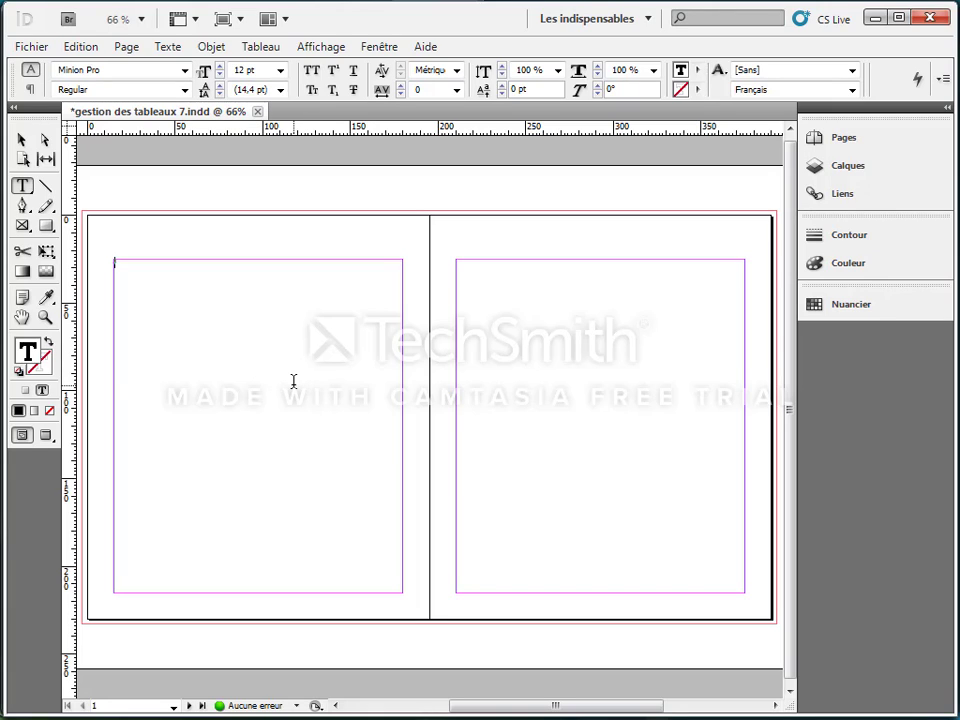
pyautogui.hotkey('alt', 'Tab')
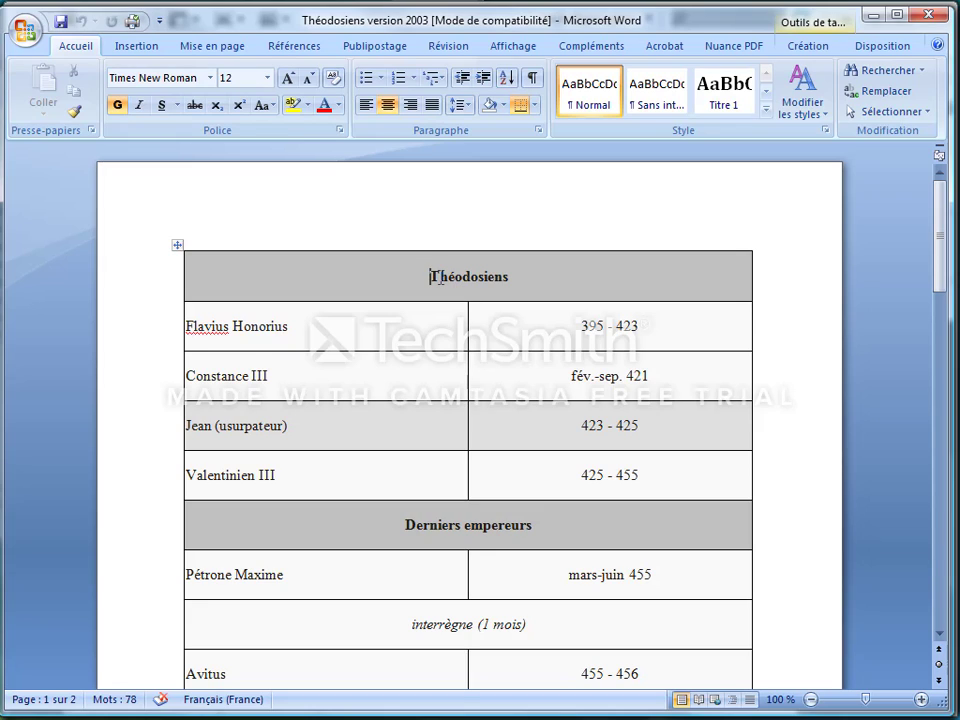
pyautogui.hotkey('alt', 'Tab')
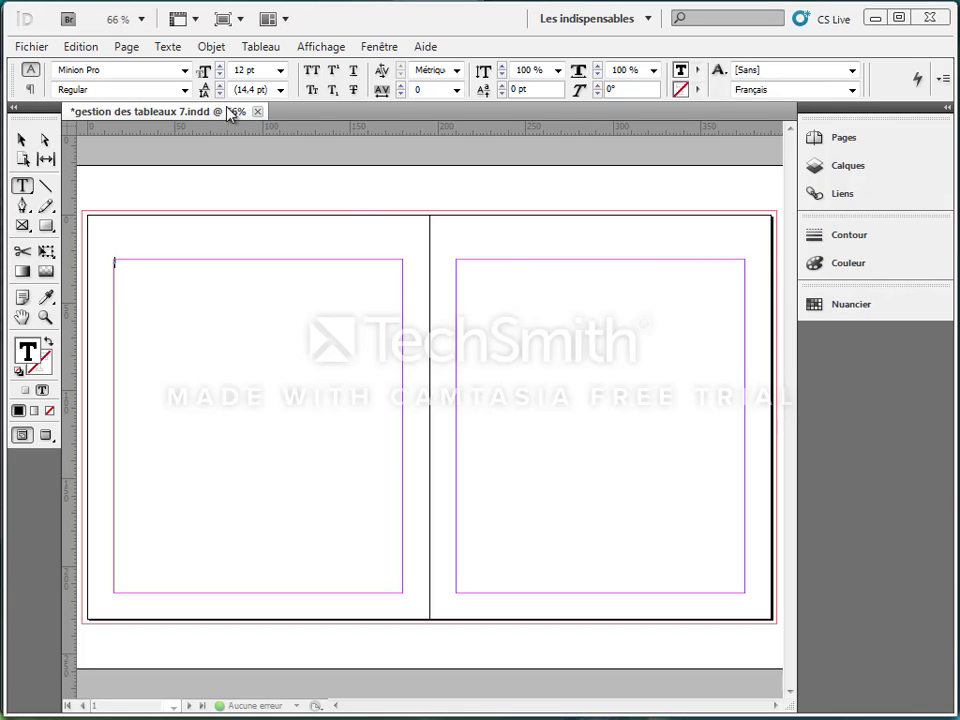
# Step: Import the Word file Théodosiens version 2007 into the text frame, keeping the styles and formatting of text and tables
pyautogui.click(40, 49)
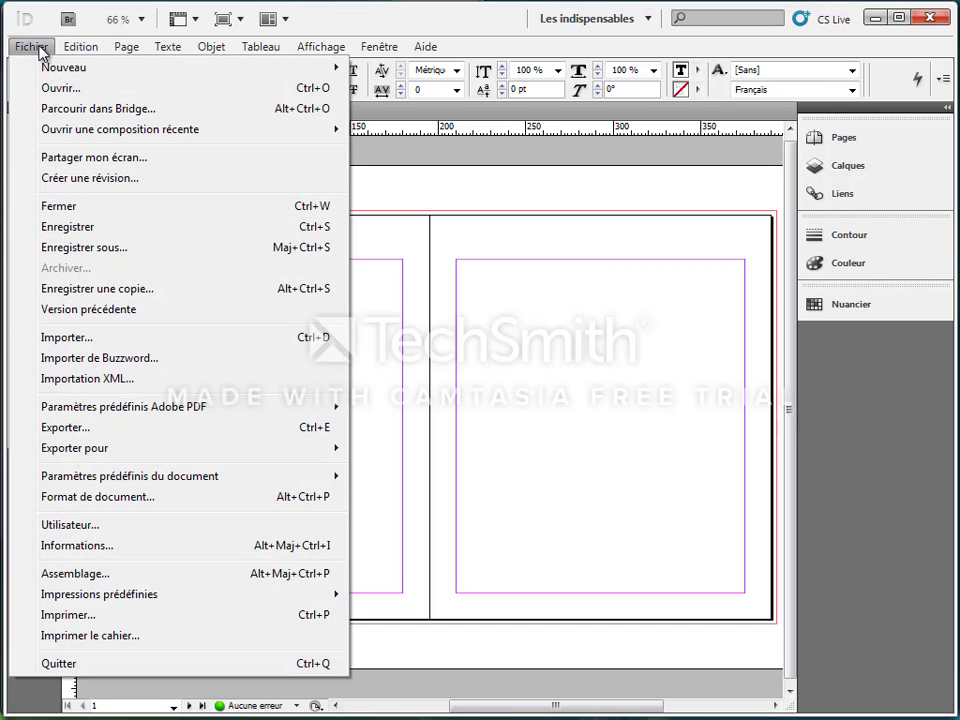
pyautogui.click(66, 337)
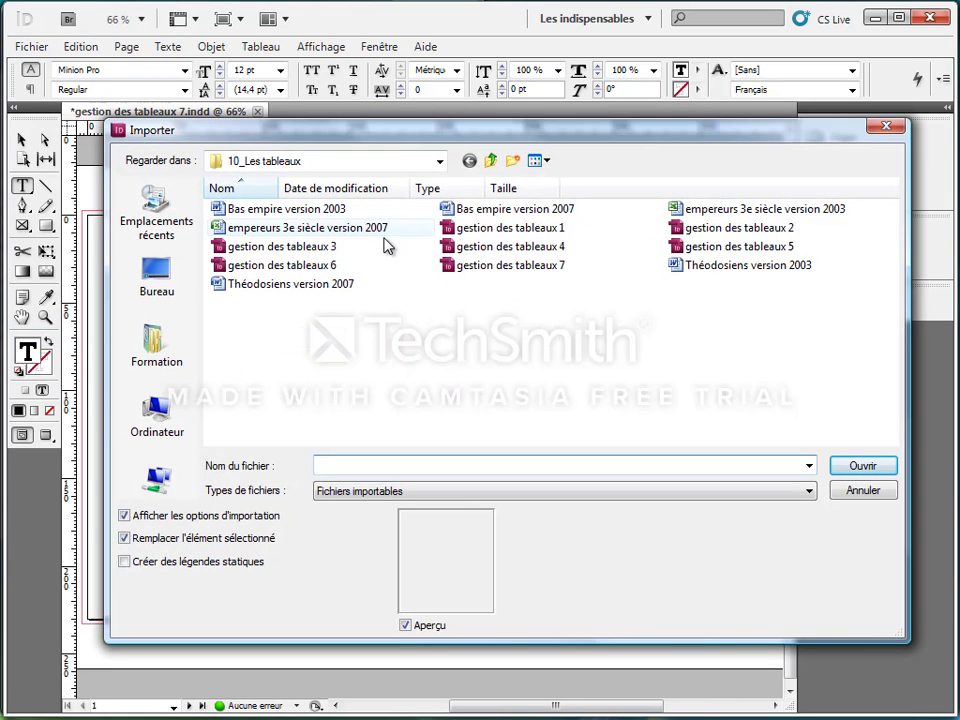
pyautogui.click(310, 290)
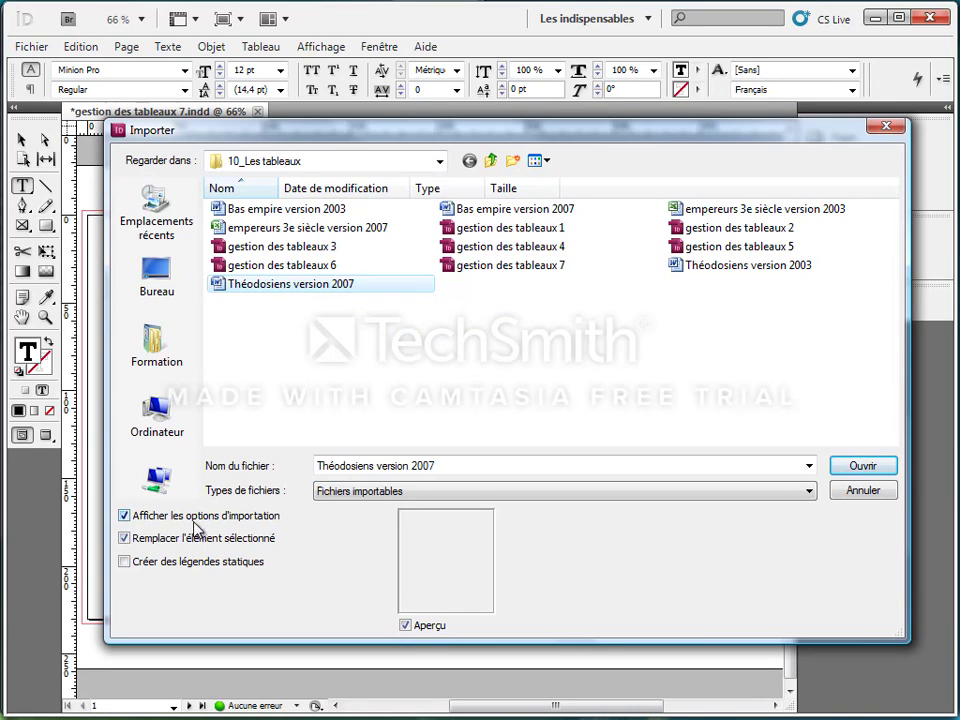
pyautogui.click(864, 467)
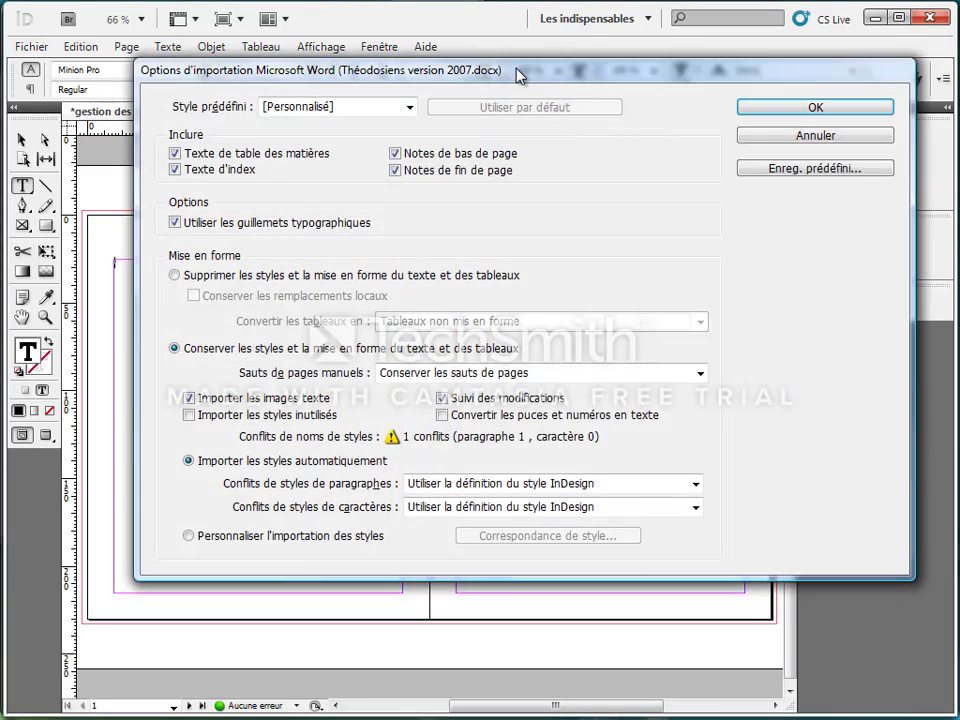
pyautogui.moveTo(518, 73); pyautogui.dragTo(531, 118)
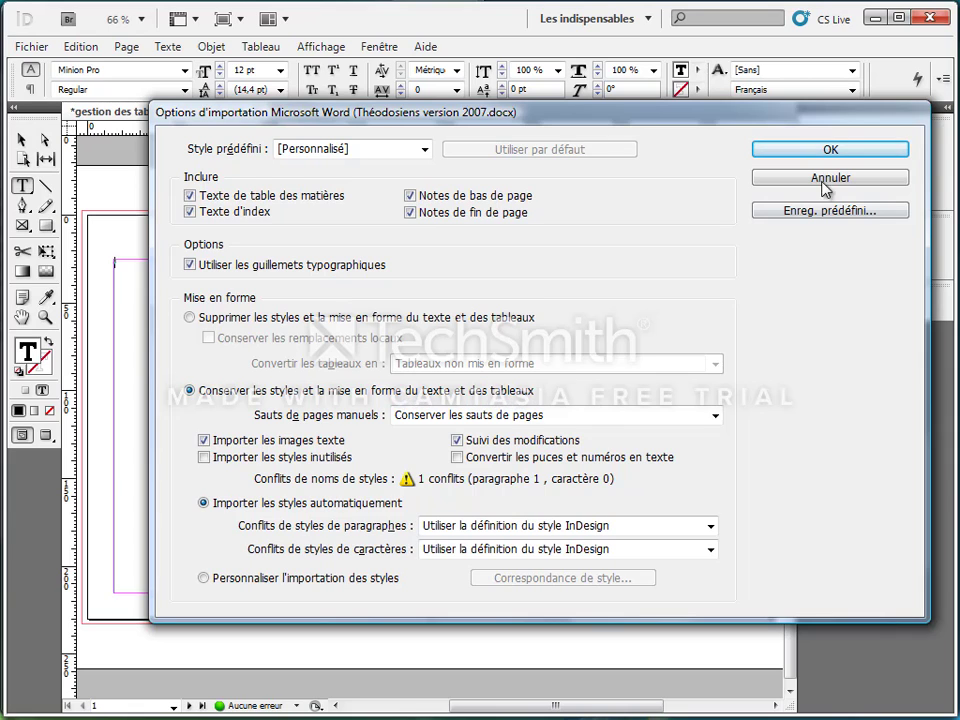
pyautogui.click(827, 148)
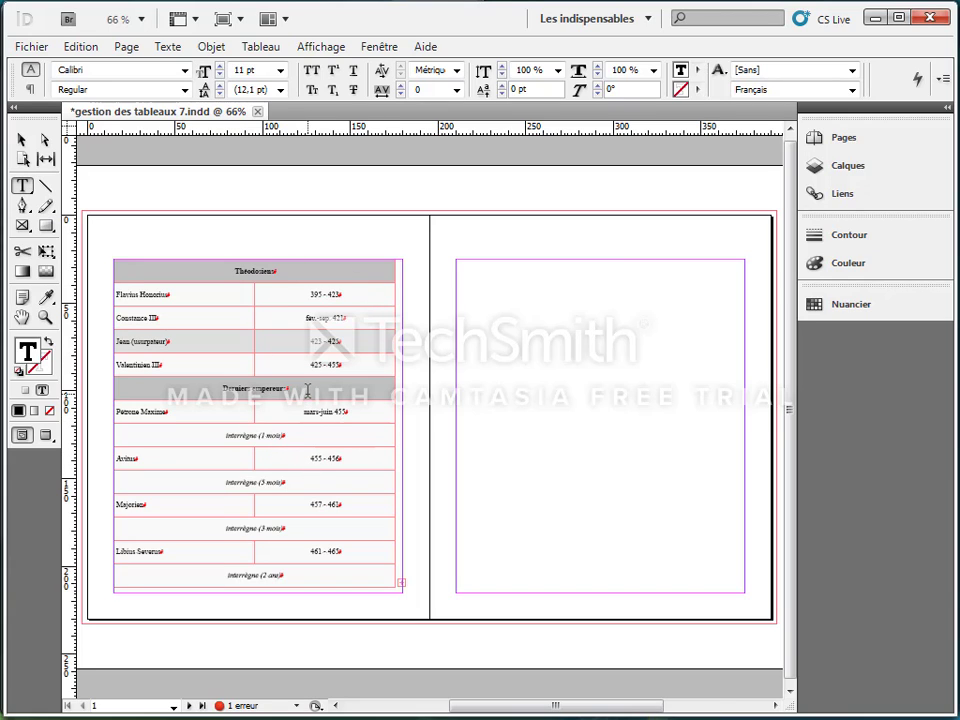
# Step: Delete the frame holding the Théodosiens table and draw a new empty text frame filling the left page's margins
pyautogui.click(22, 139)
pyautogui.press('Delete')
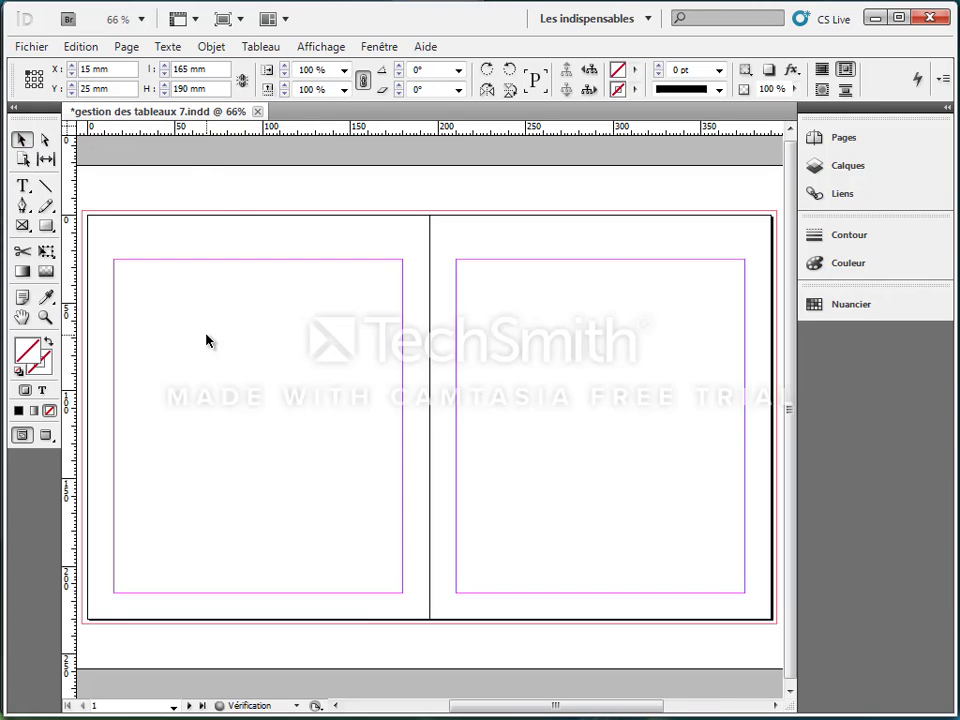
pyautogui.click(24, 186)
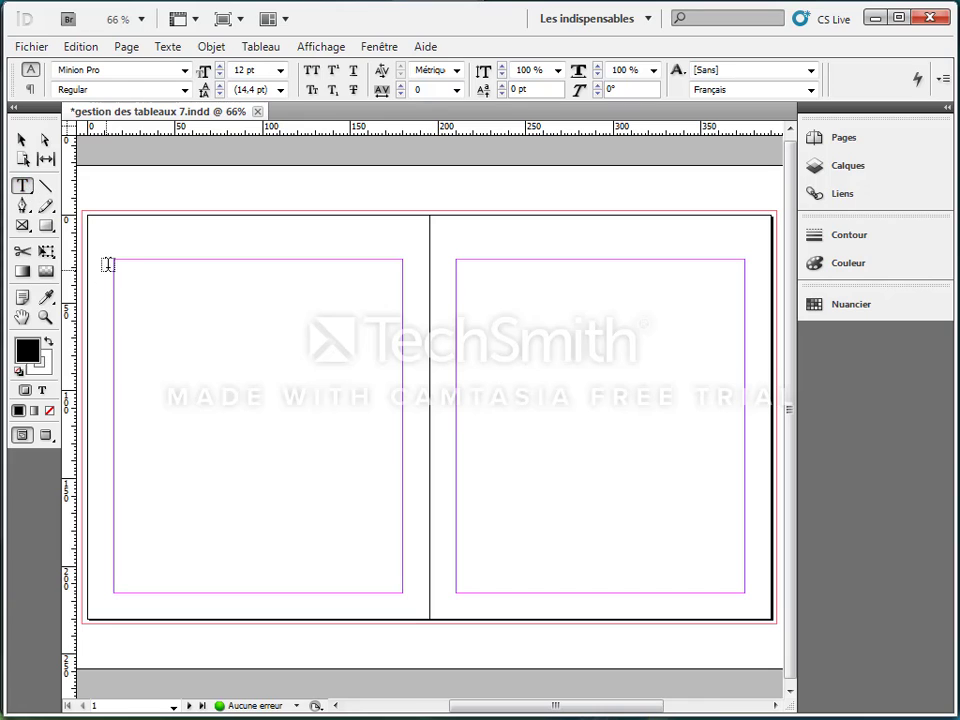
pyautogui.moveTo(113, 259); pyautogui.dragTo(402, 592)
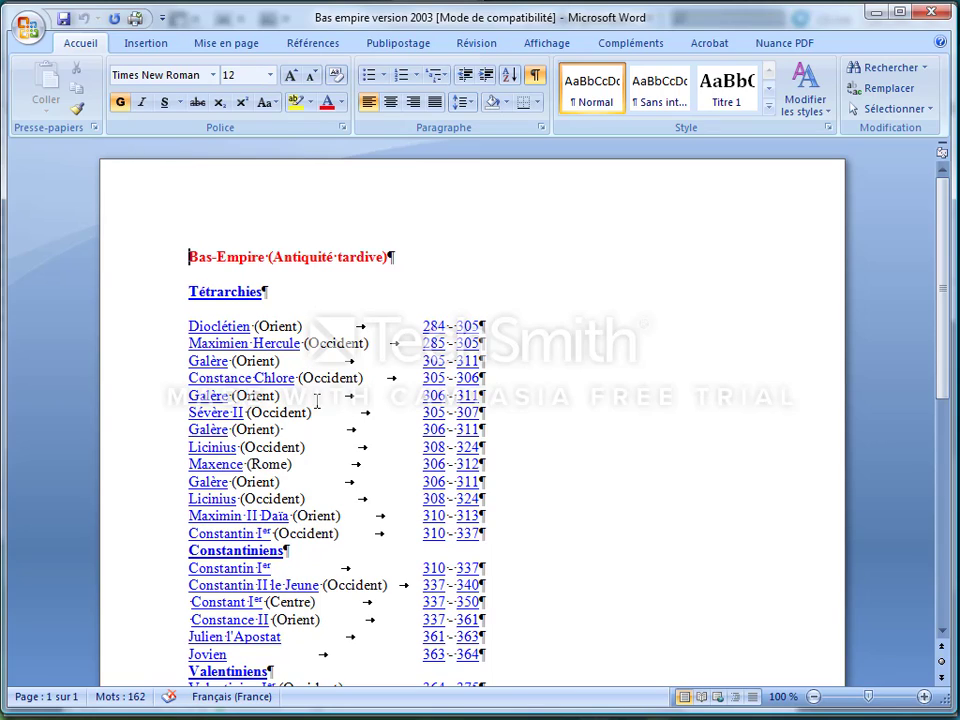
# Step: View the tabbed Bas empire text in Word, and import Bas empire version 2007 into the frame with its styles and formatting kept
pyautogui.keyDown('ctrl'); pyautogui.click(420, 380); pyautogui.keyUp('ctrl')
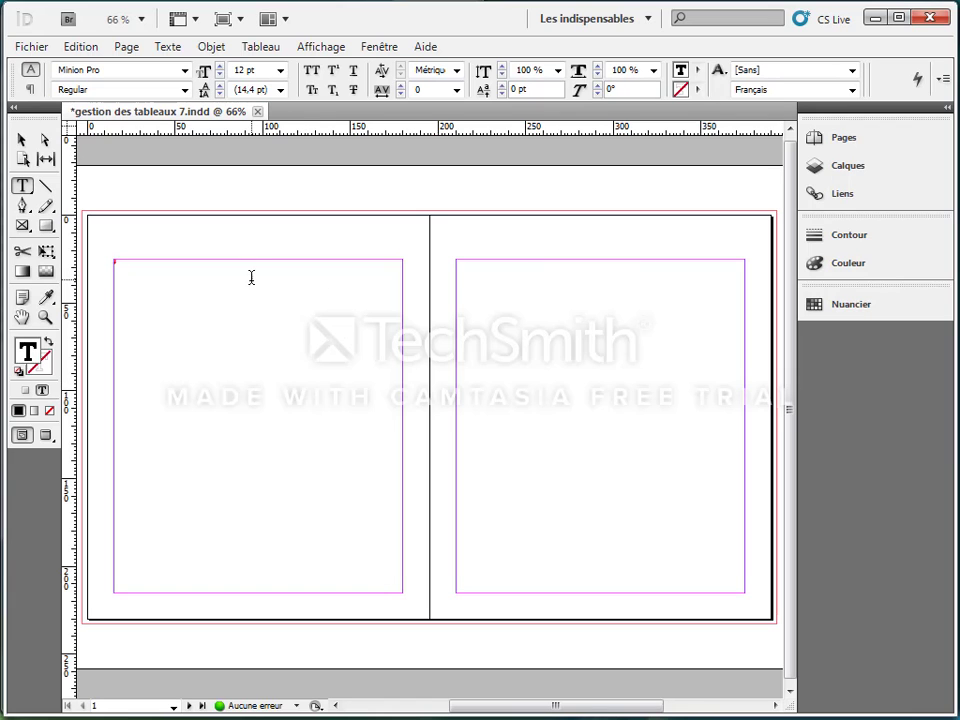
pyautogui.click(31, 47)
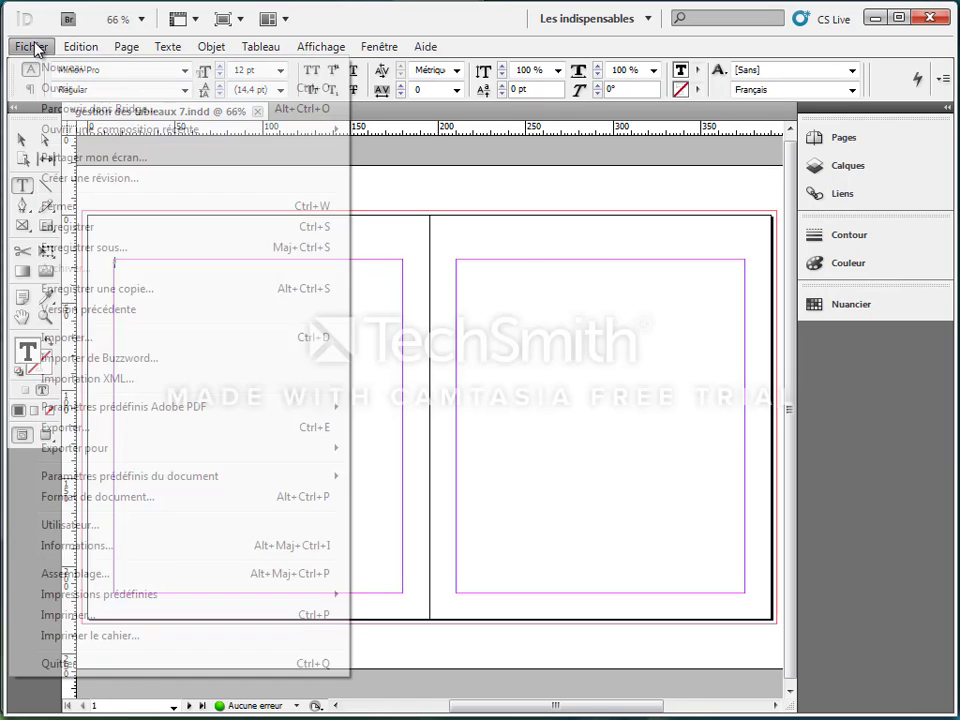
pyautogui.click(107, 337)
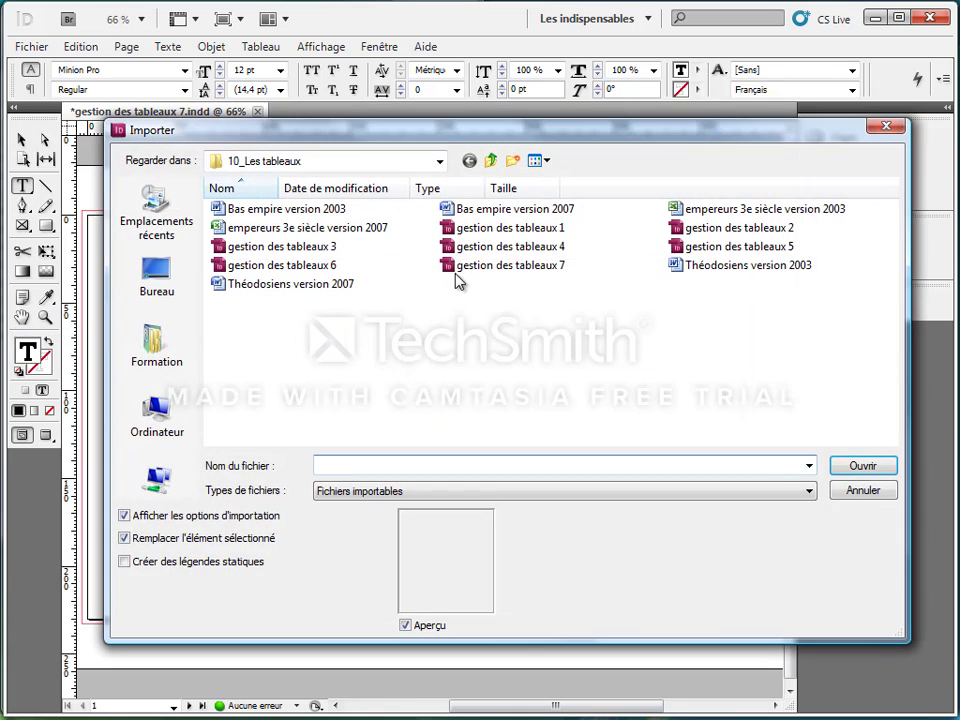
pyautogui.click(515, 211)
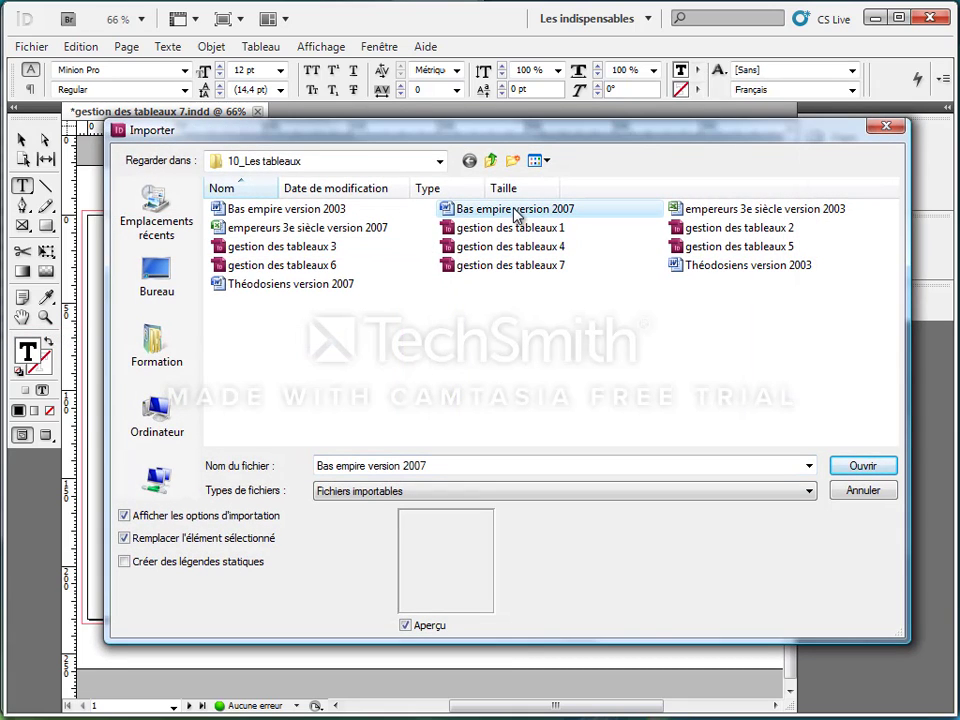
pyautogui.doubleClick(513, 211)
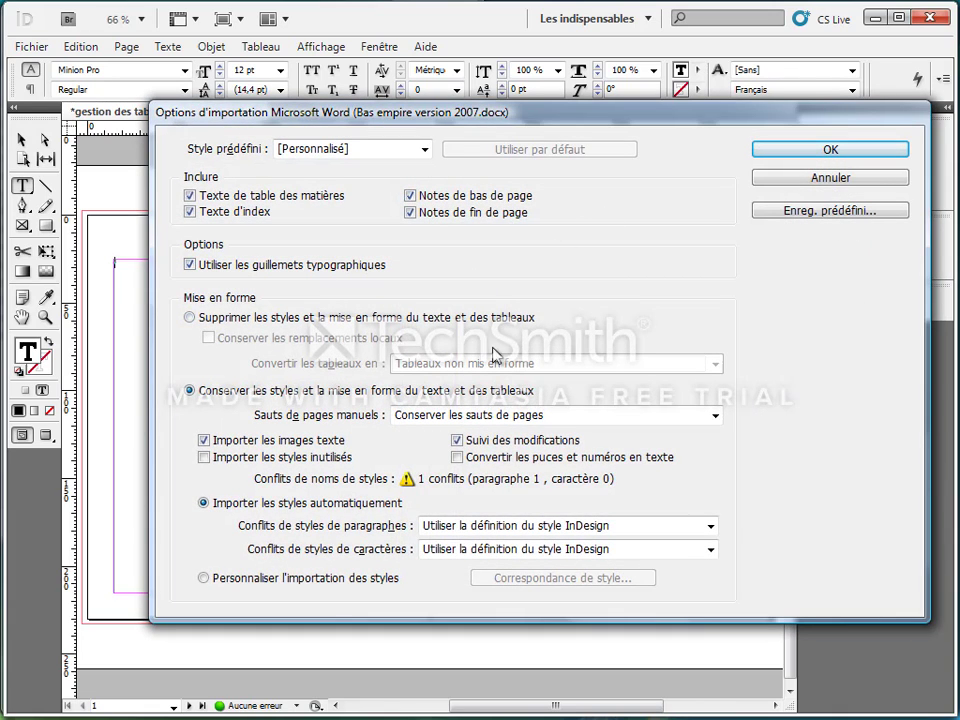
pyautogui.click(782, 152)
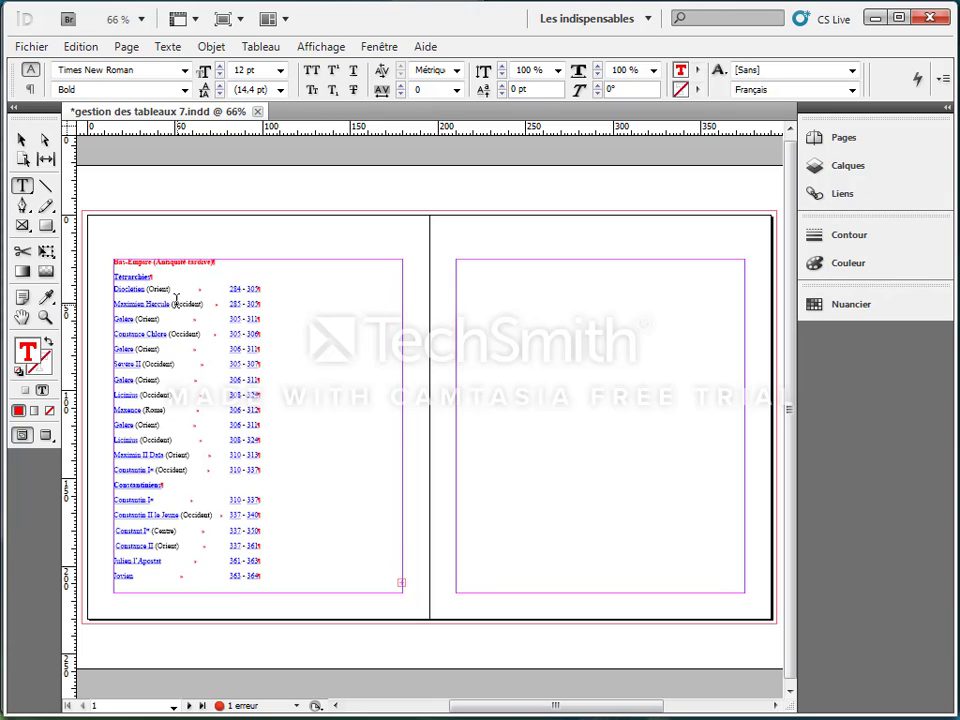
# Step: Convert all the imported Bas-Empire text to a table, using Tabulation as column separator, Paragraphe as row separator and the [Tableau simple] style
pyautogui.click(125, 271)
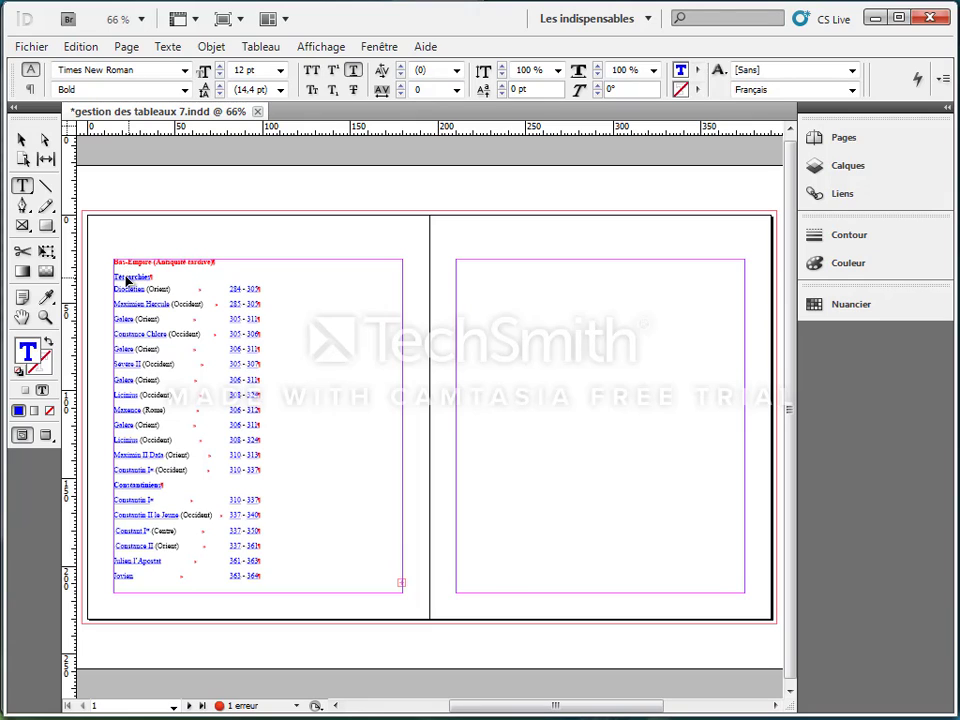
pyautogui.hotkey('ctrl', 'a')
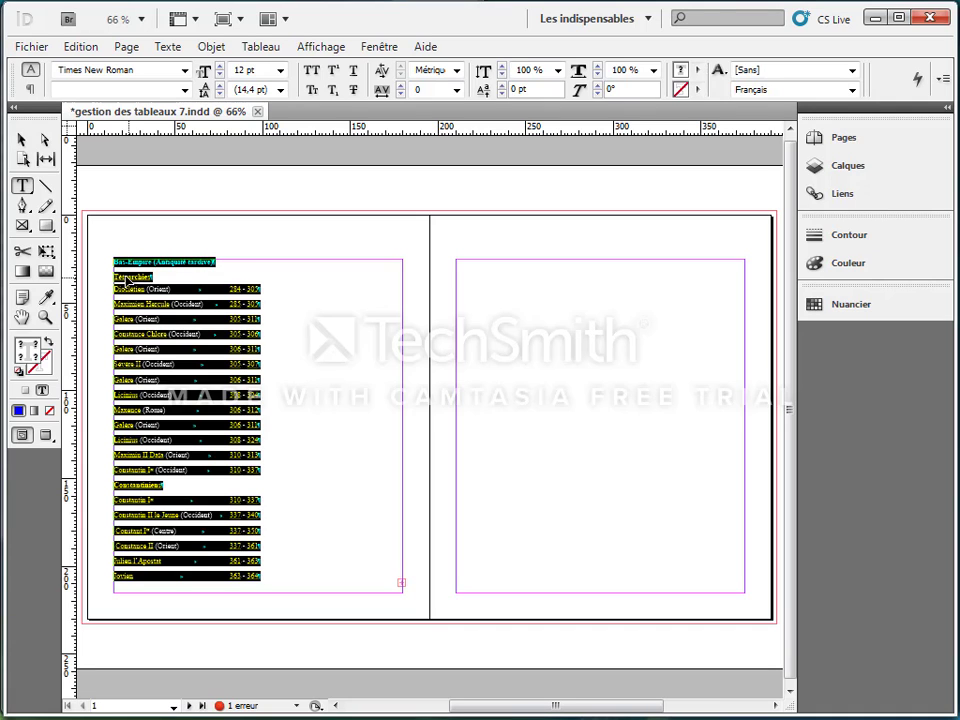
pyautogui.click(260, 50)
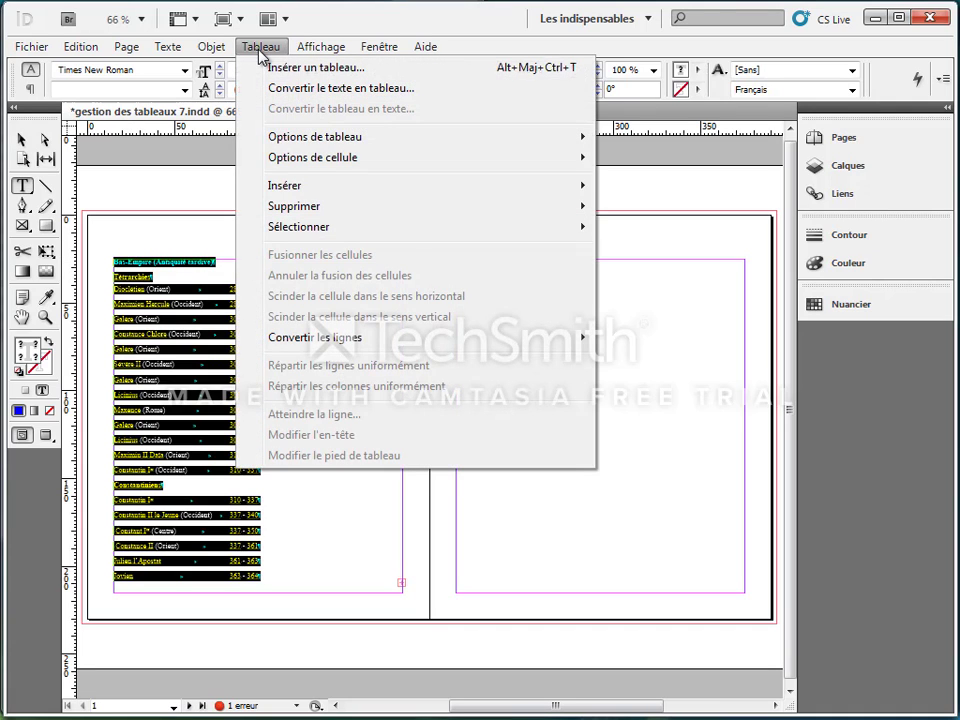
pyautogui.click(302, 95)
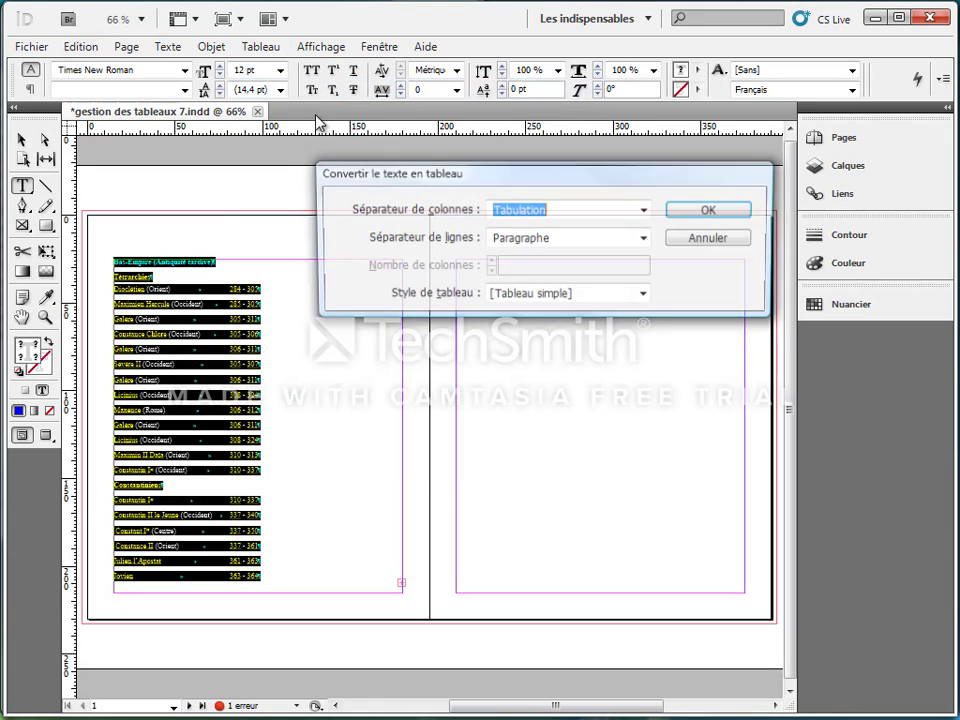
pyautogui.moveTo(463, 183); pyautogui.dragTo(426, 126)
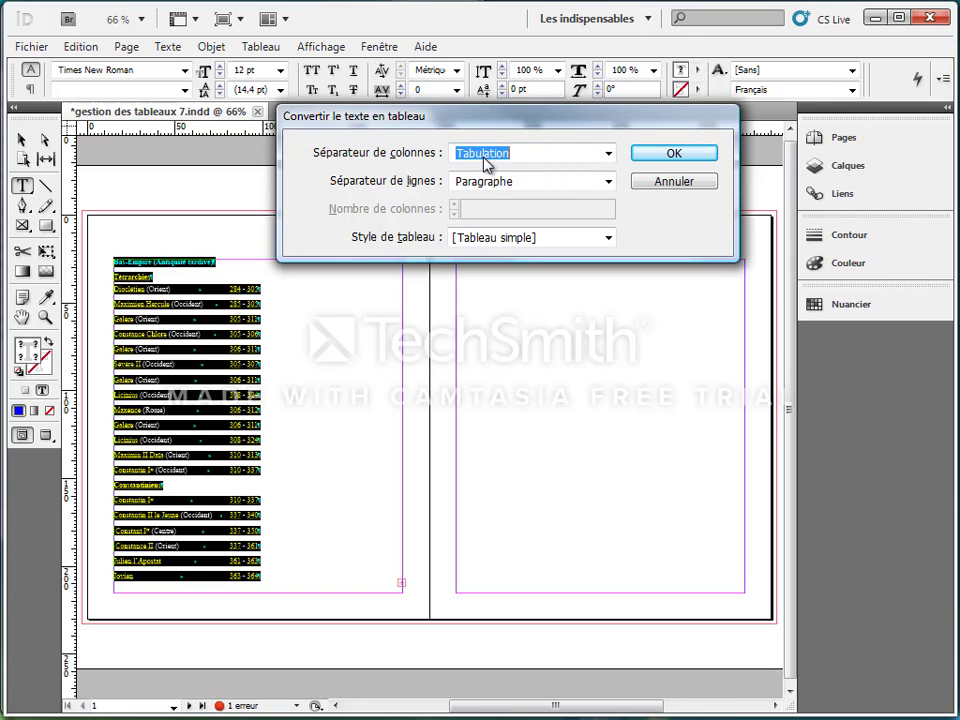
pyautogui.click(665, 155)
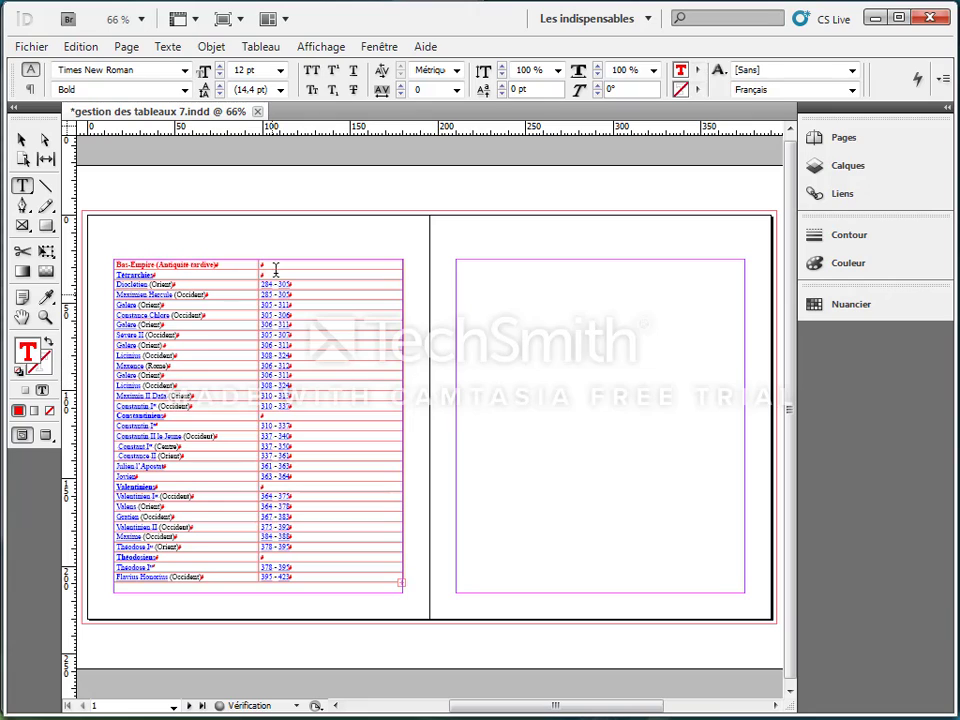
# Step: Delete the frame holding the Bas-Empire table and draw an empty text frame filling the left page's margins
pyautogui.click(187, 295)
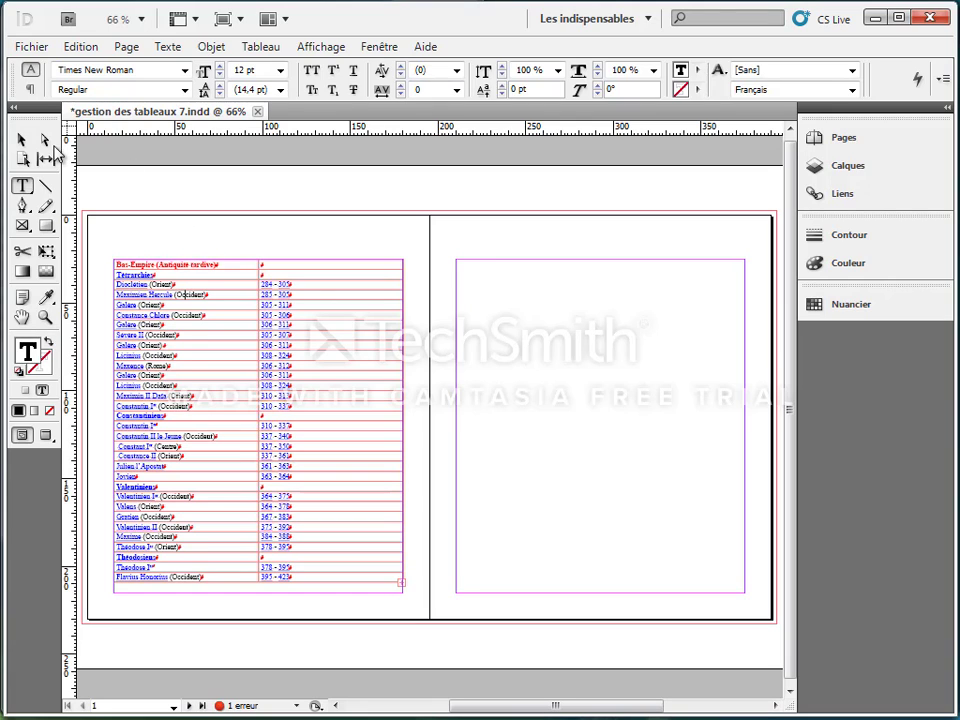
pyautogui.click(21, 139)
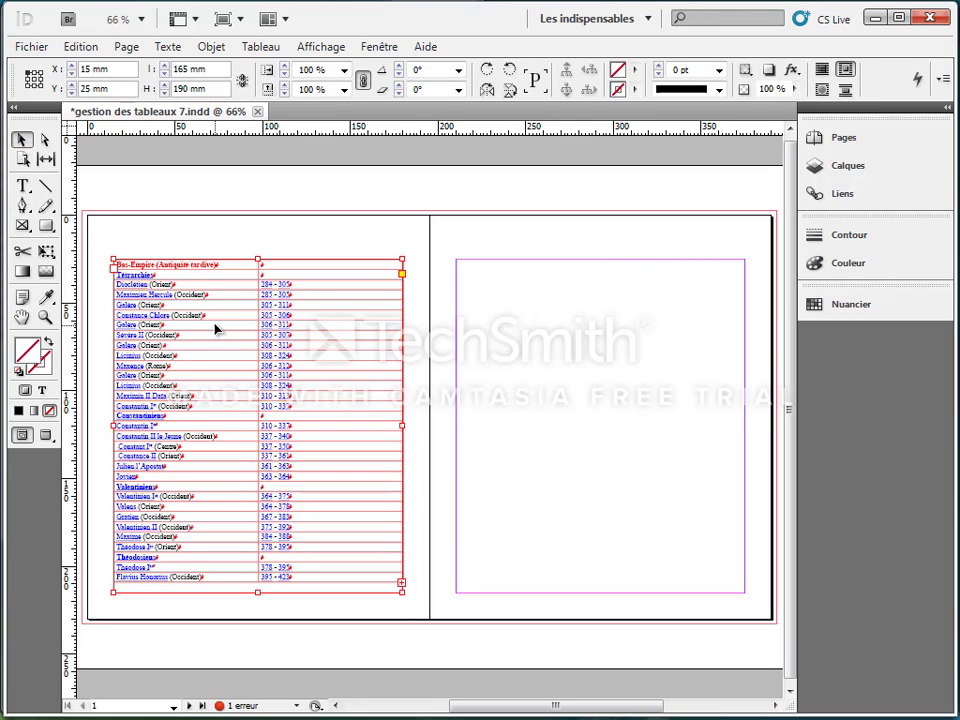
pyautogui.press('Delete')
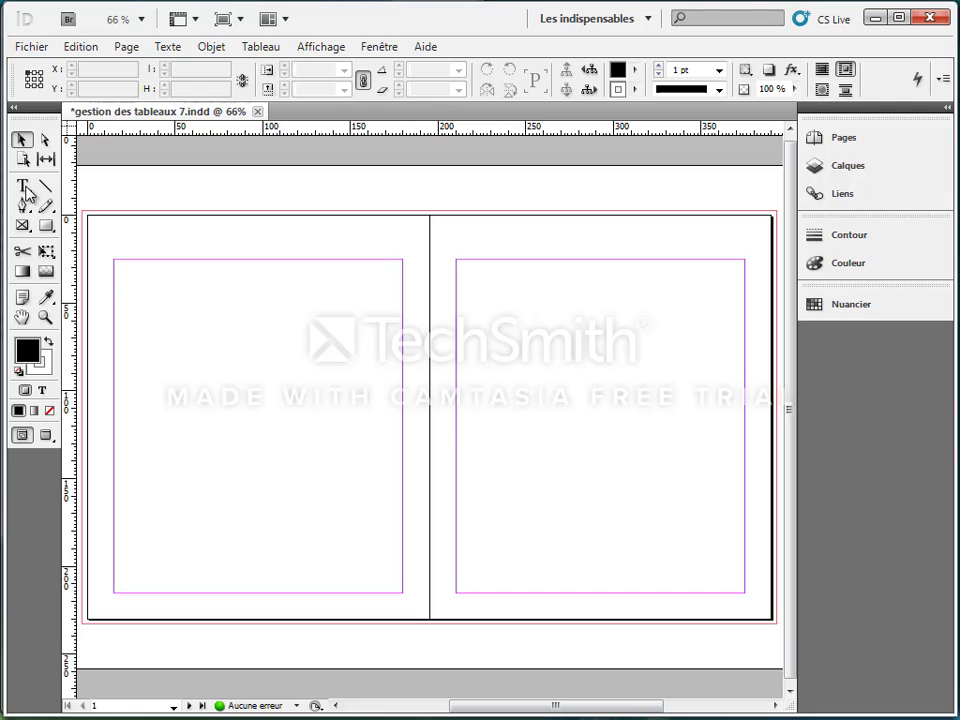
pyautogui.click(23, 187)
pyautogui.moveTo(111, 260); pyautogui.dragTo(405, 592)
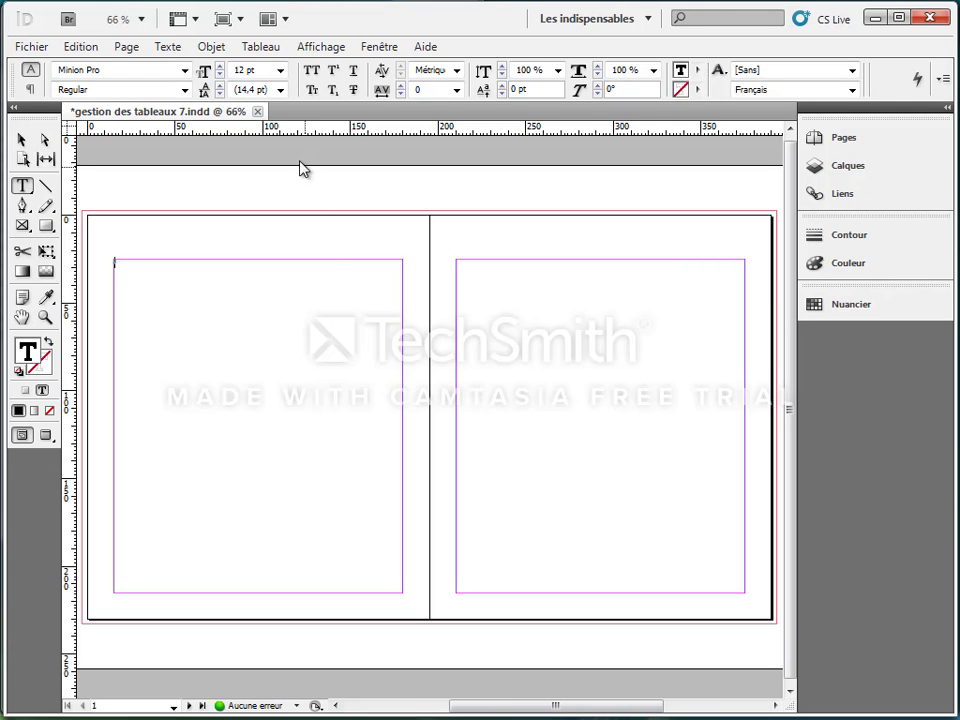
# Step: Enable the file-handling preference that creates links to imported text and spreadsheet files
pyautogui.click(88, 47)
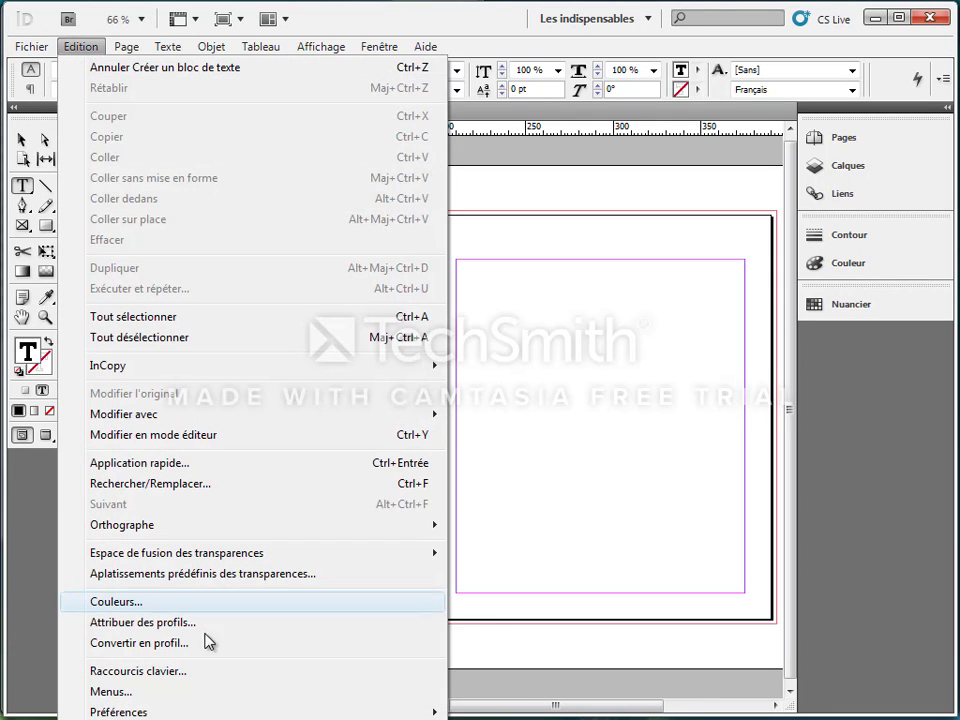
pyautogui.moveTo(242, 712)
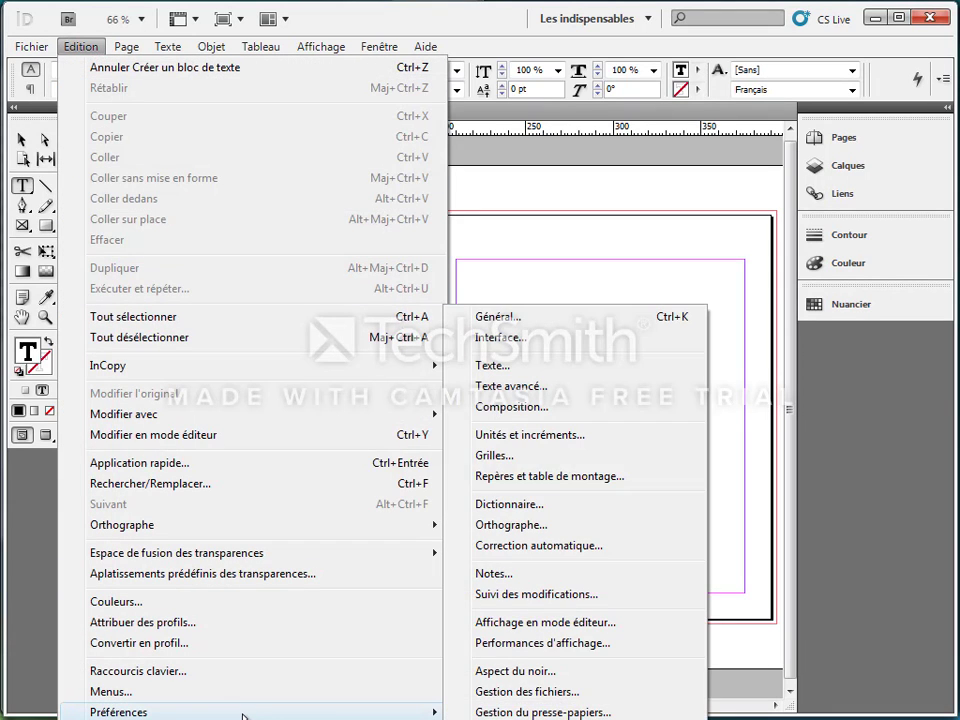
pyautogui.click(485, 692)
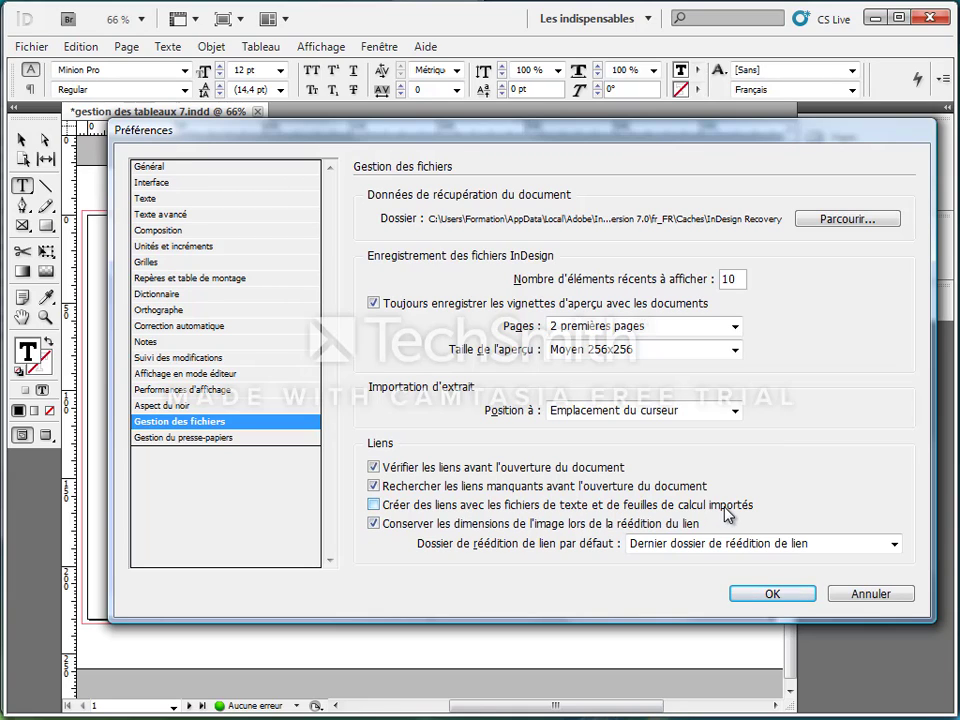
pyautogui.click(374, 505)
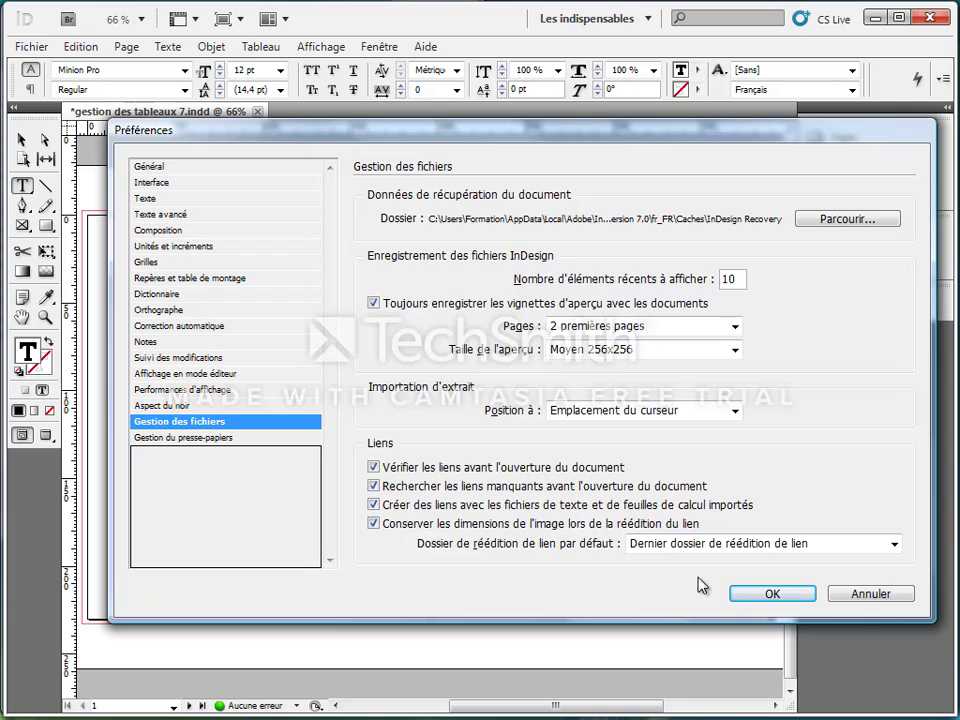
pyautogui.click(740, 597)
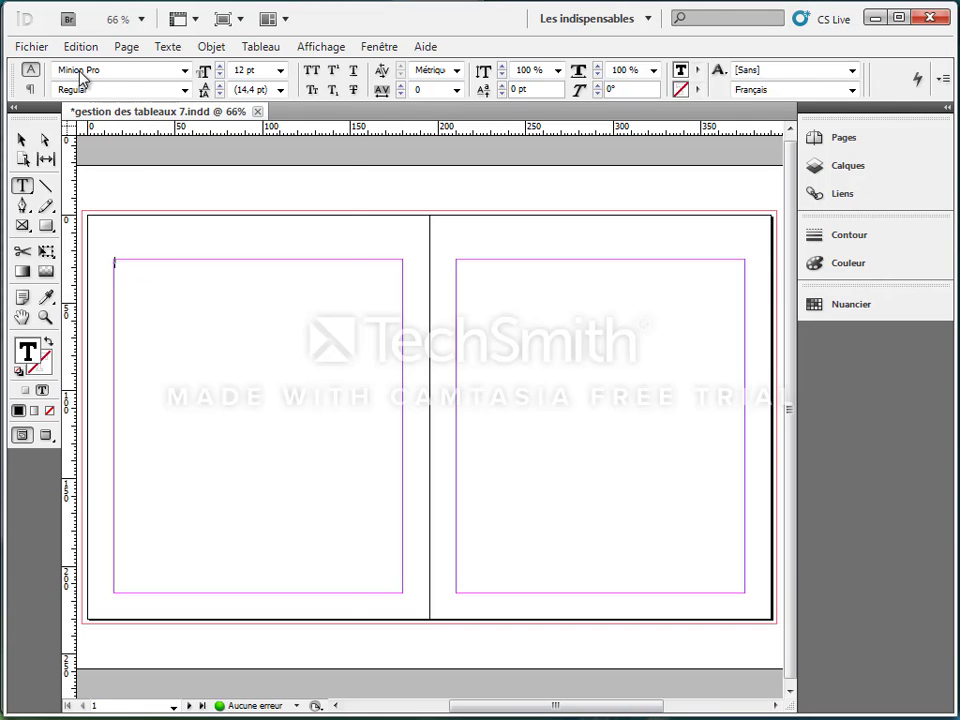
# Step: Import the Excel file empereurs 3e siècle version 2007 into the text frame, using sheet Feuil1, cells A1:B28, as Tableau mis en forme
pyautogui.click(33, 46)
pyautogui.click(66, 338)
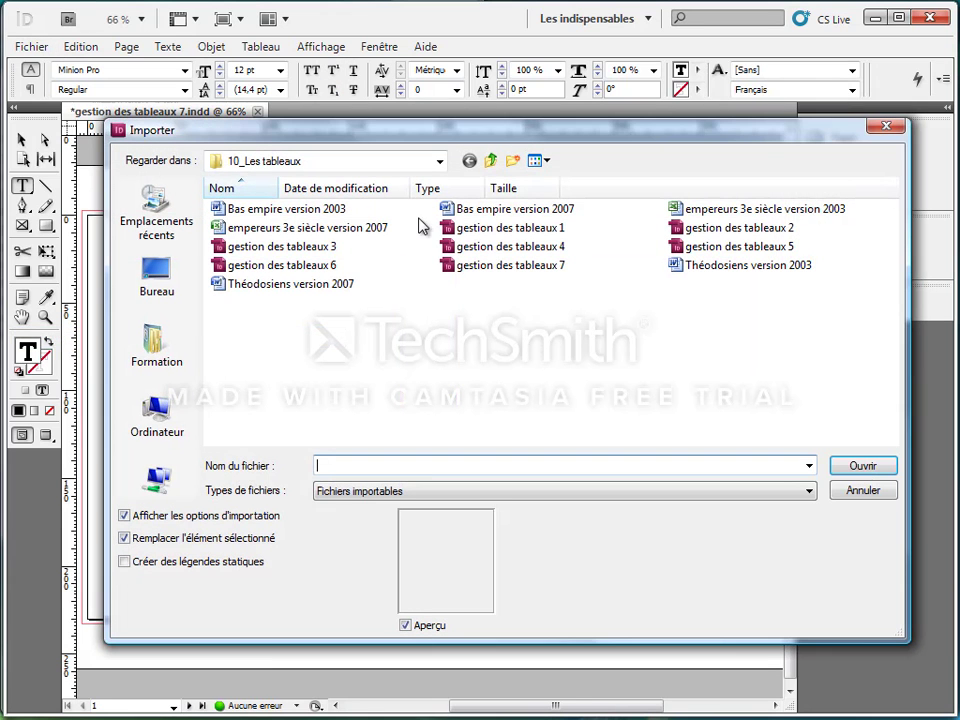
pyautogui.click(311, 229)
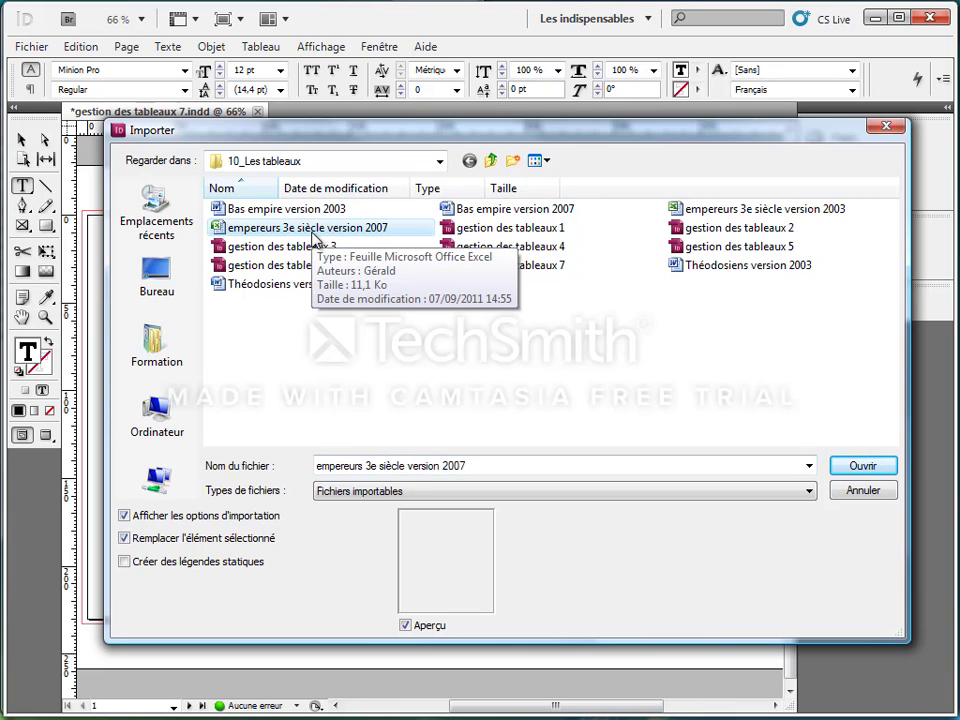
pyautogui.doubleClick(313, 234)
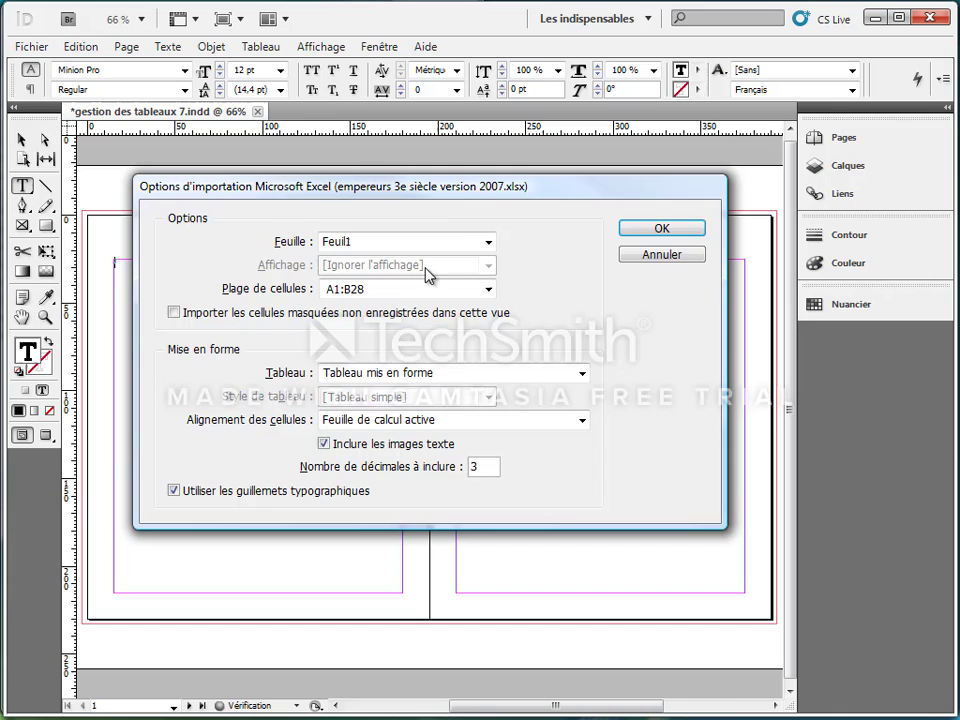
pyautogui.moveTo(461, 193); pyautogui.dragTo(505, 155)
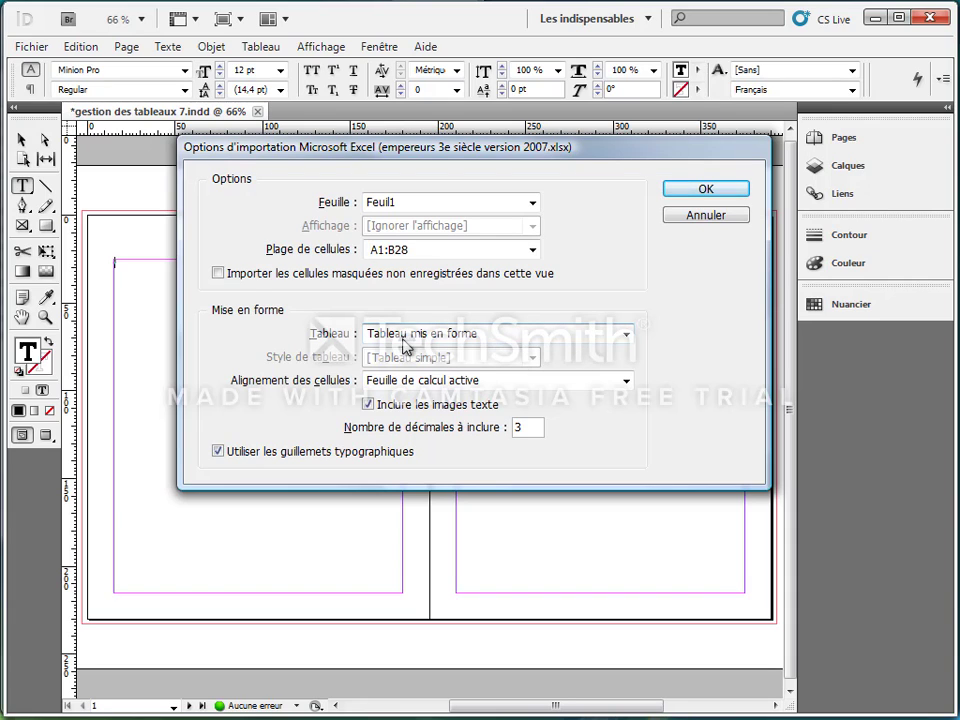
pyautogui.click(685, 188)
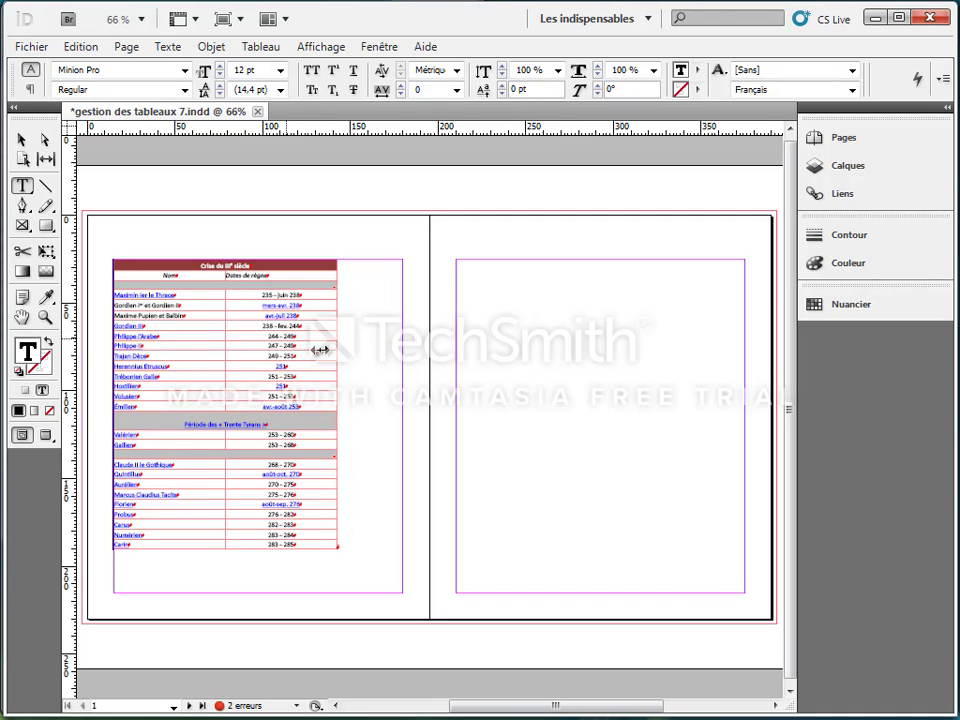
# Step: Show the document's links and open the original of the linked empereurs 3e siècle version 2007 workbook in Excel
pyautogui.click(840, 200)
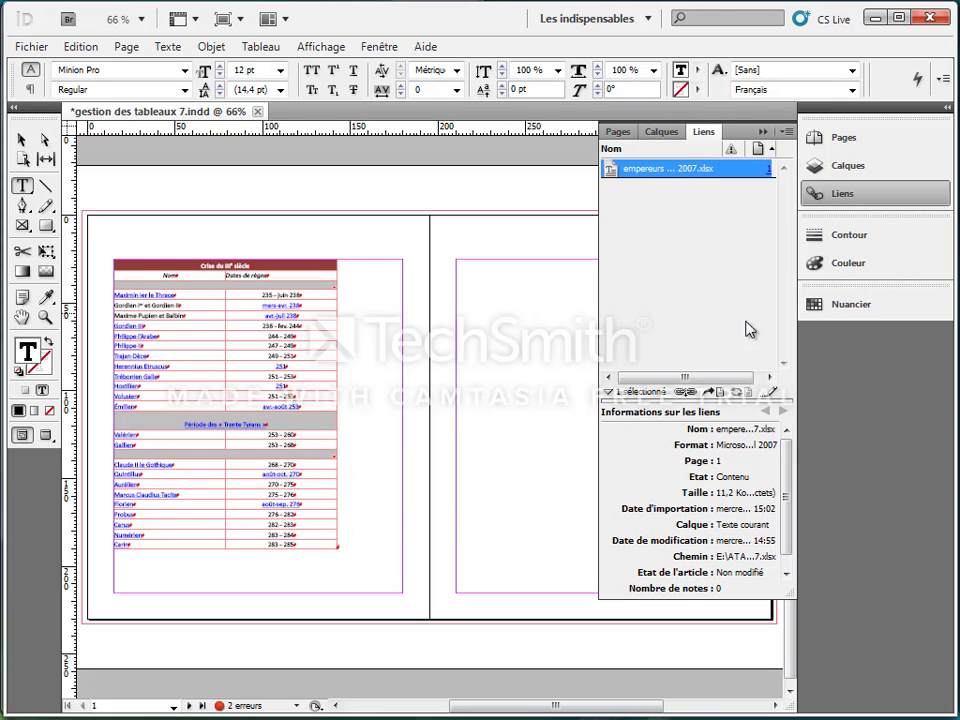
pyautogui.click(771, 396)
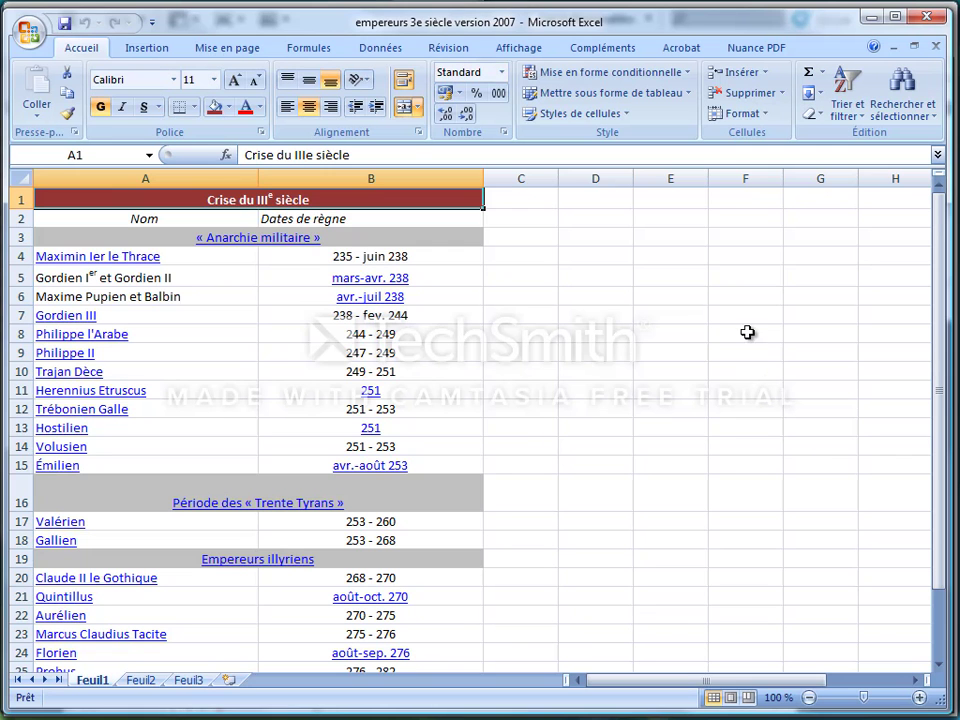
pyautogui.click(341, 369)
pyautogui.click(268, 310)
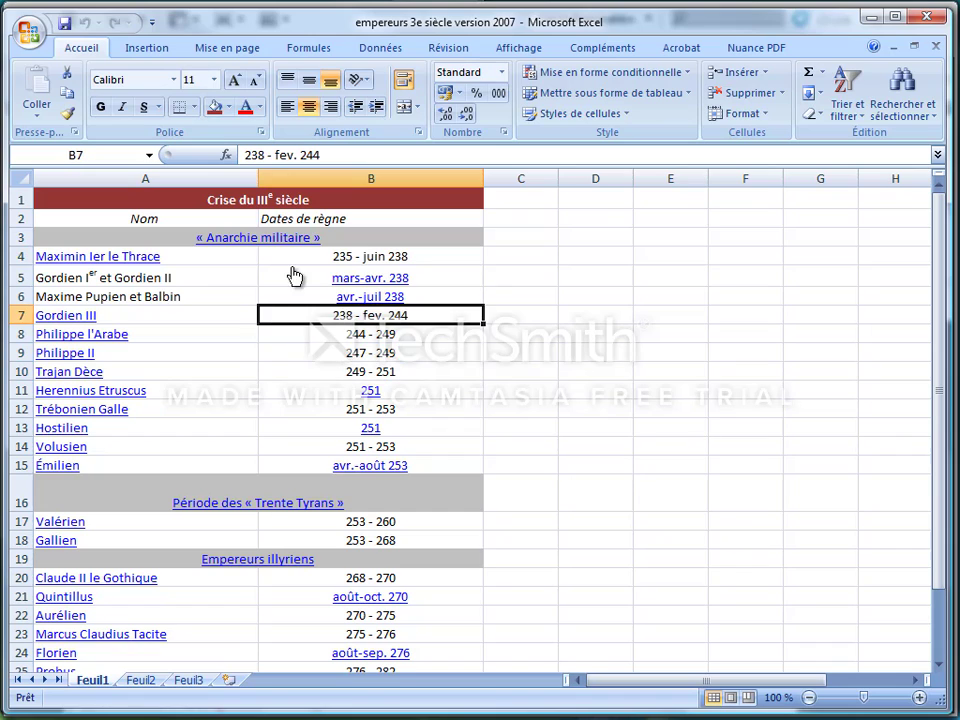
# Step: Fill the merged title cell "Crise du IIIe siècle" in row 1 with olive green from the theme colours
pyautogui.click(287, 195)
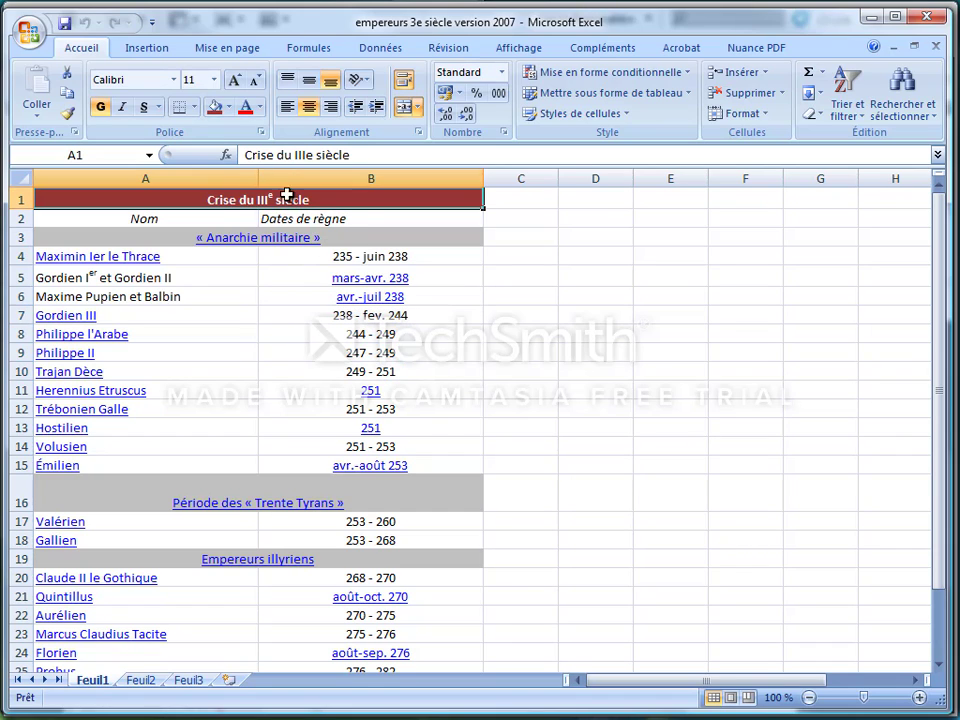
pyautogui.click(230, 108)
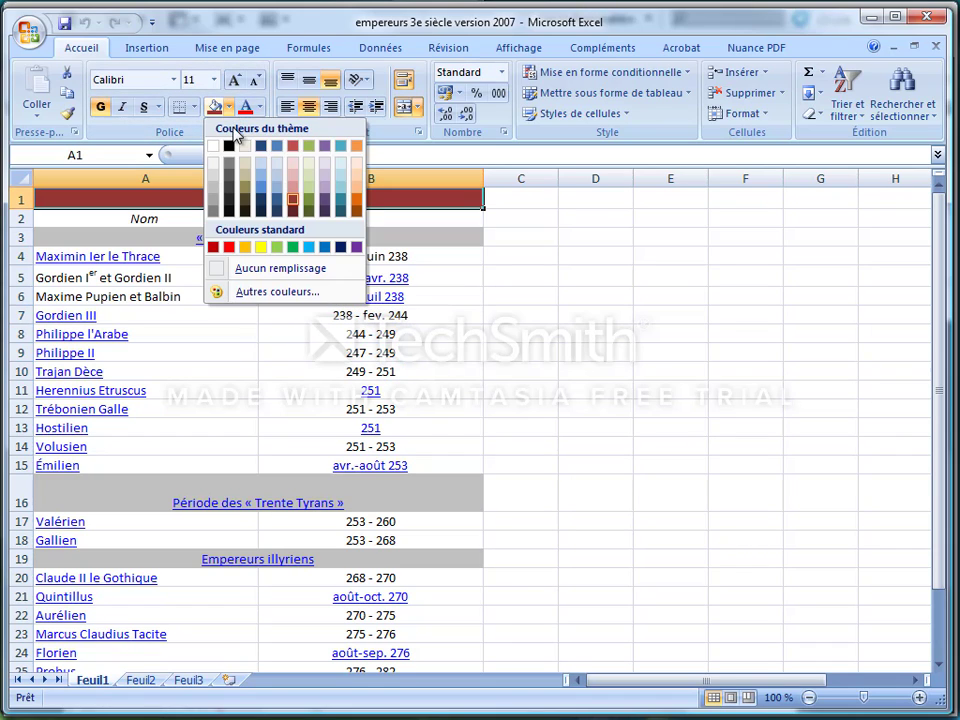
pyautogui.click(310, 204)
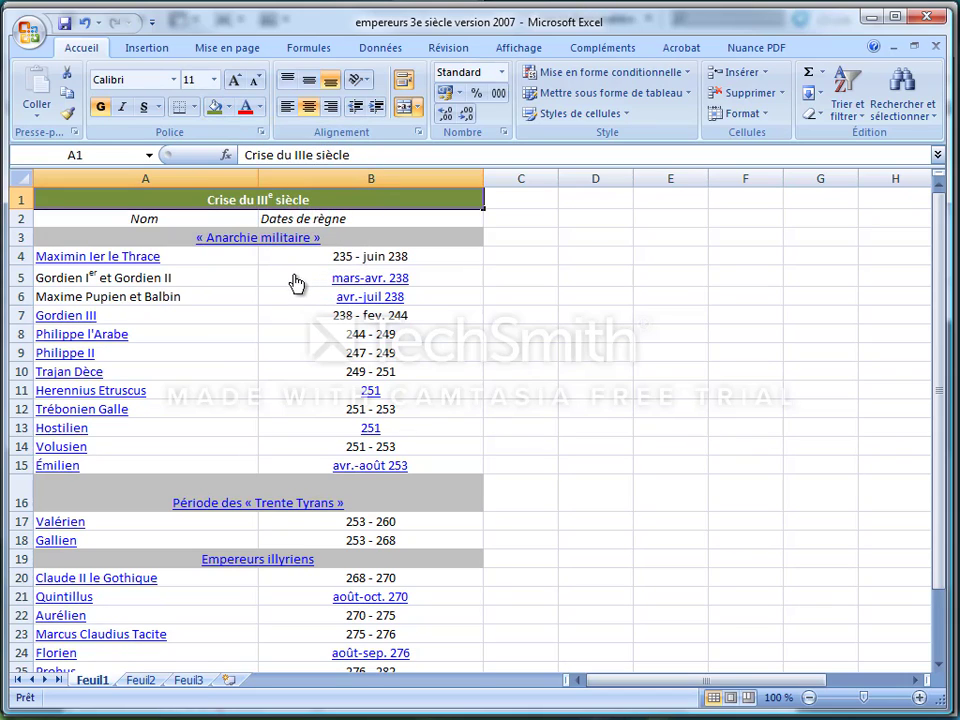
# Step: Save the edited workbook and switch back to the InDesign document with the linked table
pyautogui.click(312, 296)
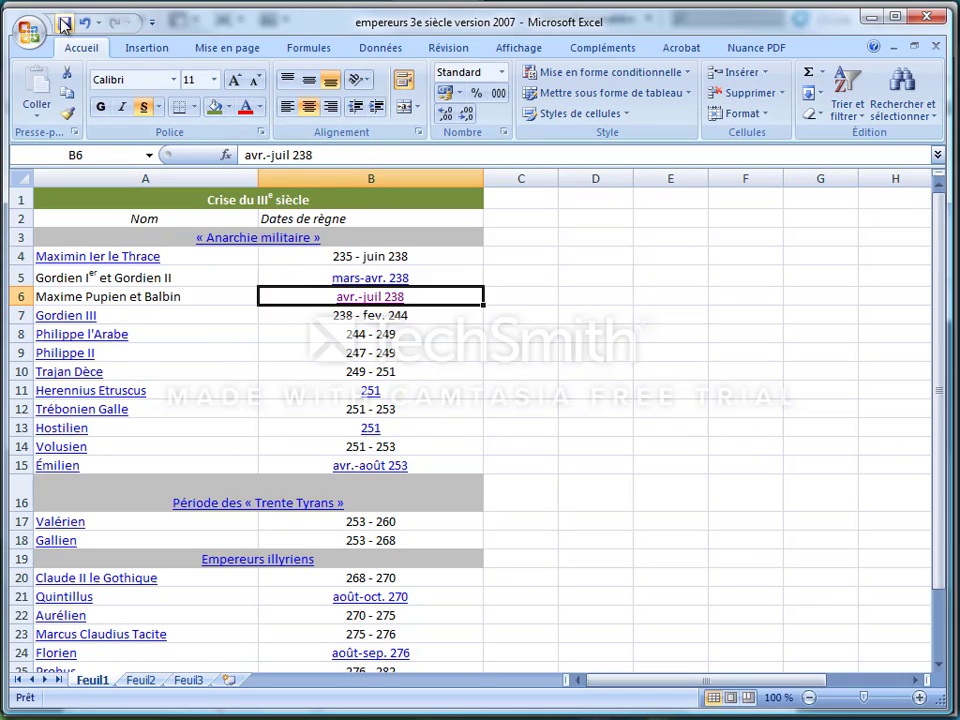
pyautogui.click(182, 110)
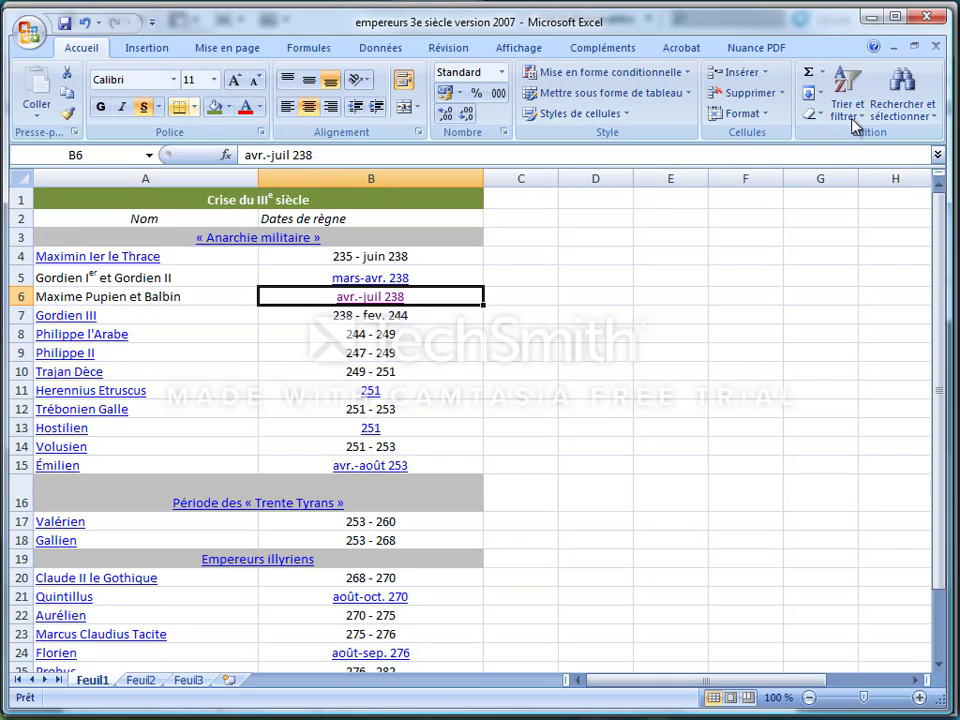
pyautogui.hotkey('alt', 'Tab')
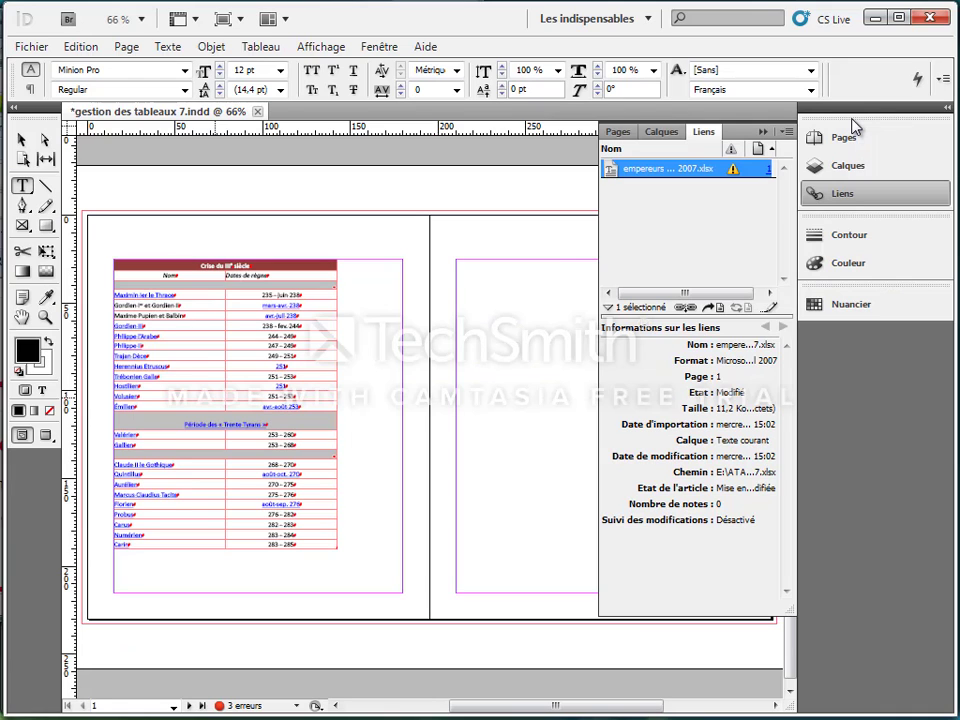